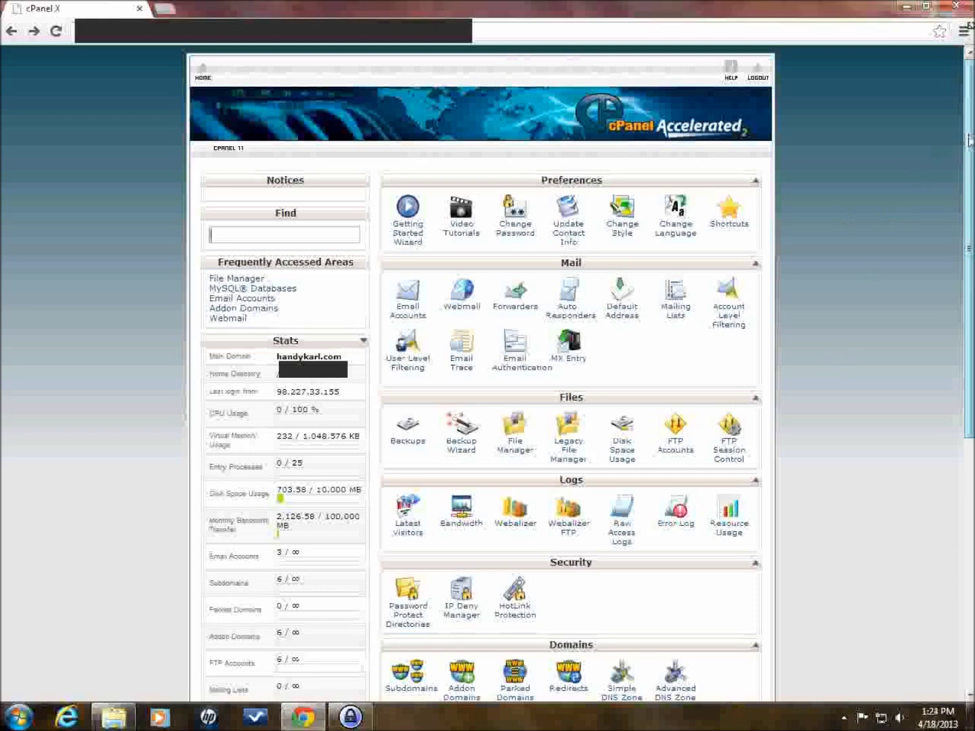
- Scroll to Software/Services on the cPanel home page and launch Softaculous
scroll(965, 141, down, 3)
scroll(953, 300, down, 3)
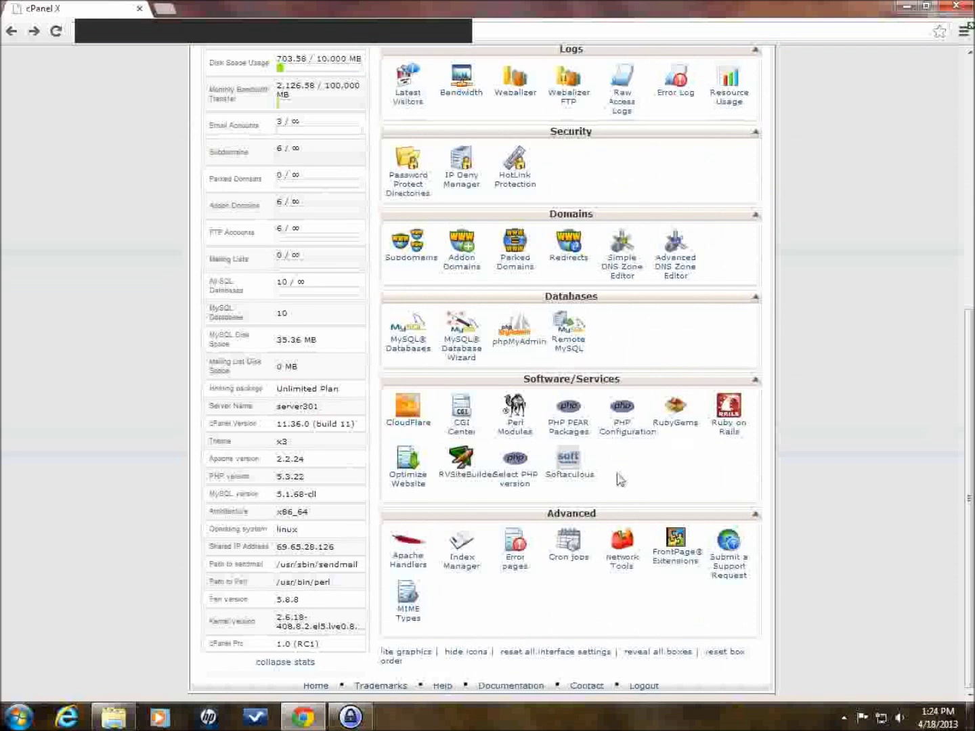
click(569, 472)
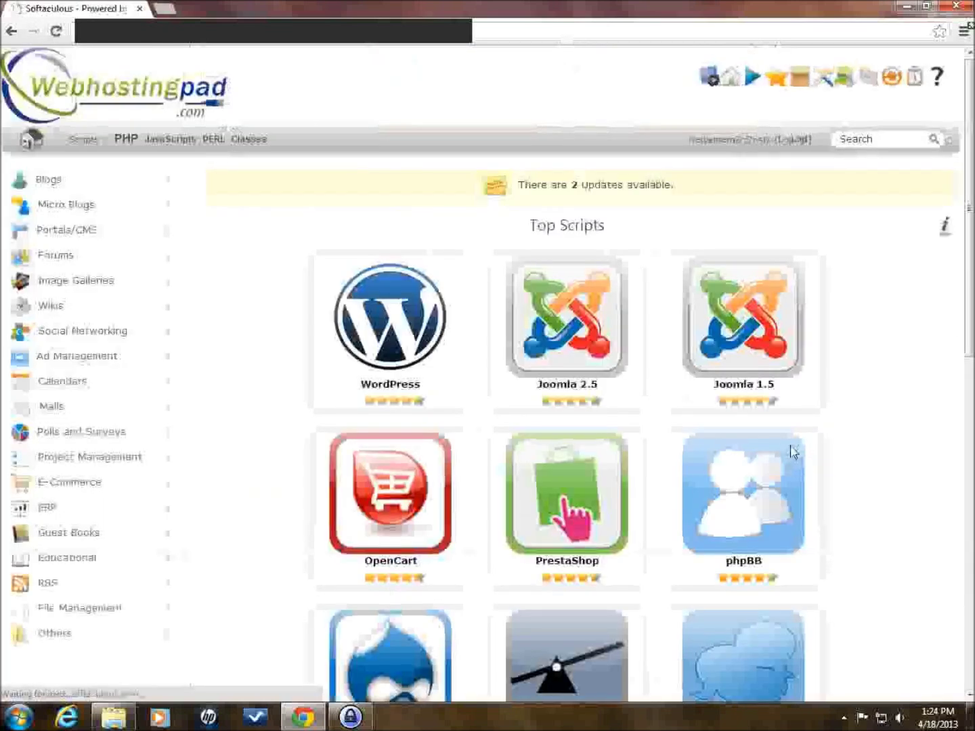
- Wait for Softaculous's Top Scripts grid (WordPress, Joomla, OpenCart, PrestaShop, phpBB) to load
mouse_move(797, 452)
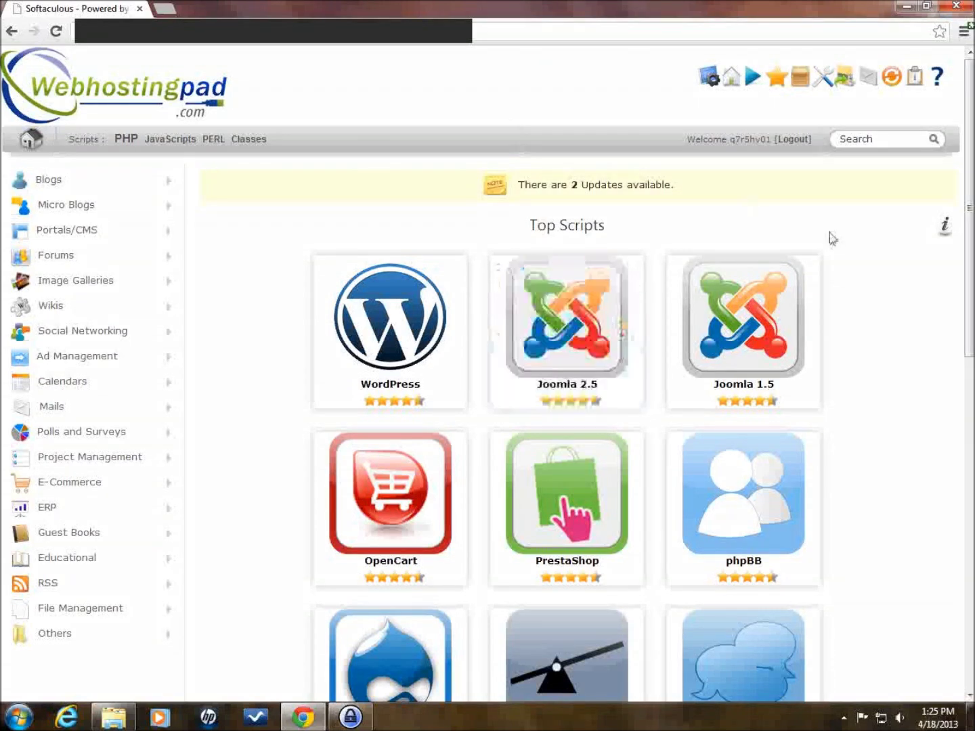
- Reveal the Joomla 2.5 tile's description with its Install and Demo options
mouse_move(381, 348)
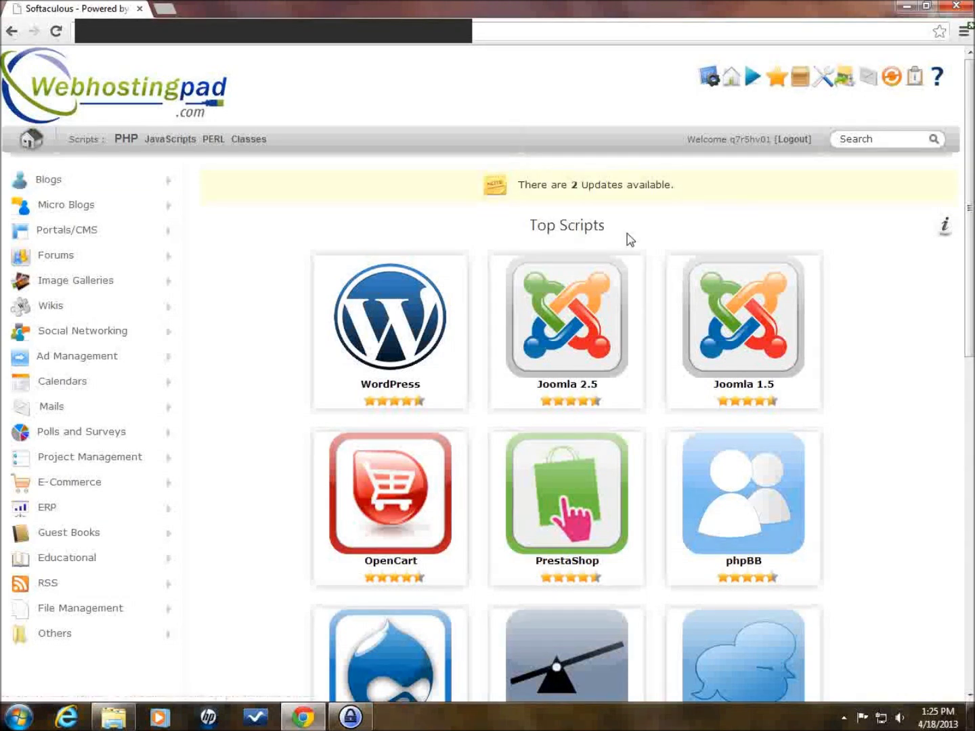
mouse_move(574, 315)
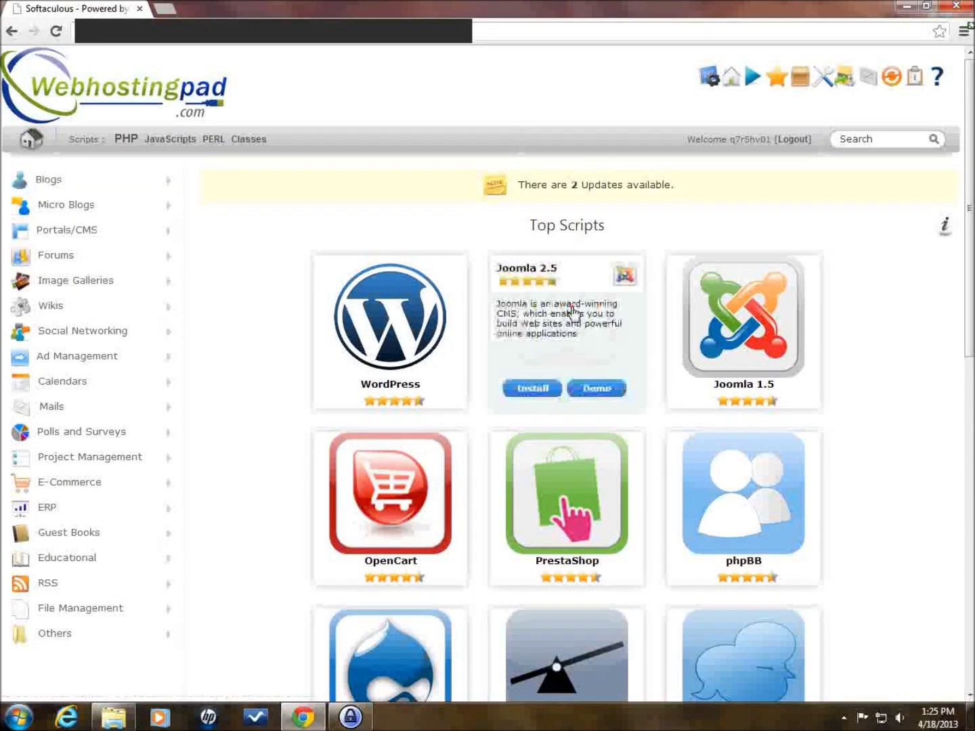
- Start the Joomla 2.5 install and review directory joomla16 and database name joom815
click(532, 391)
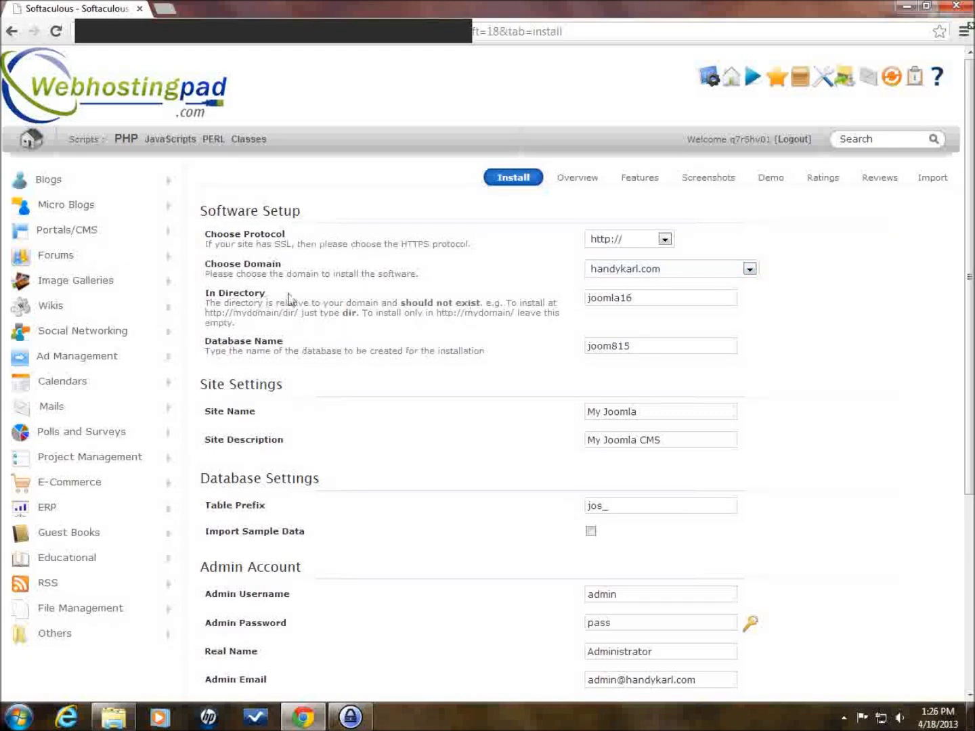
click(656, 309)
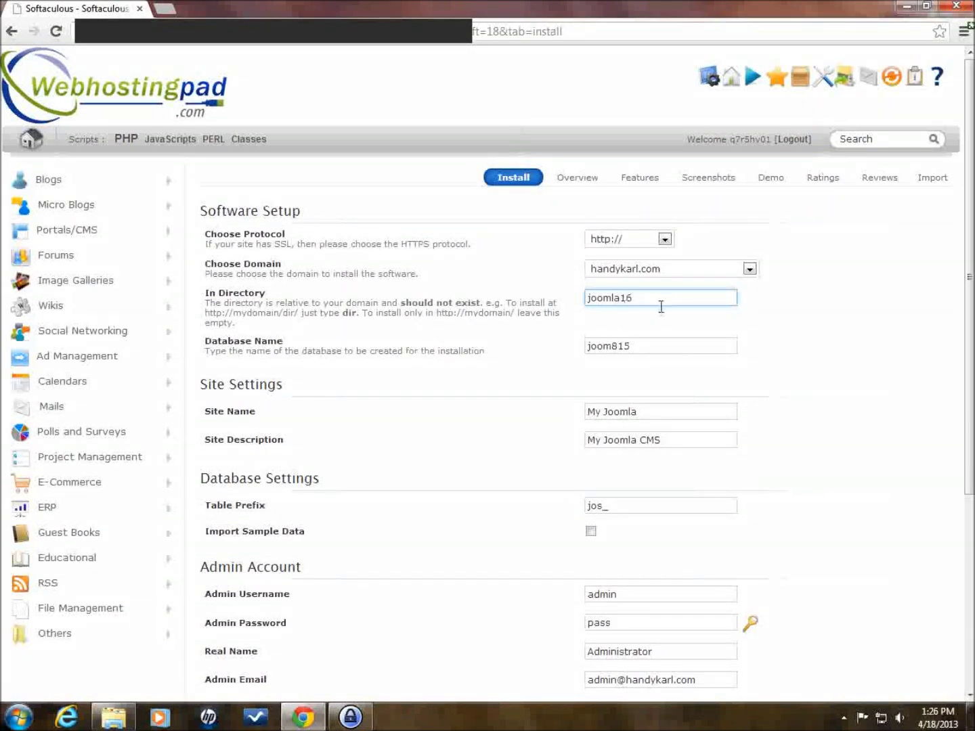
click(774, 310)
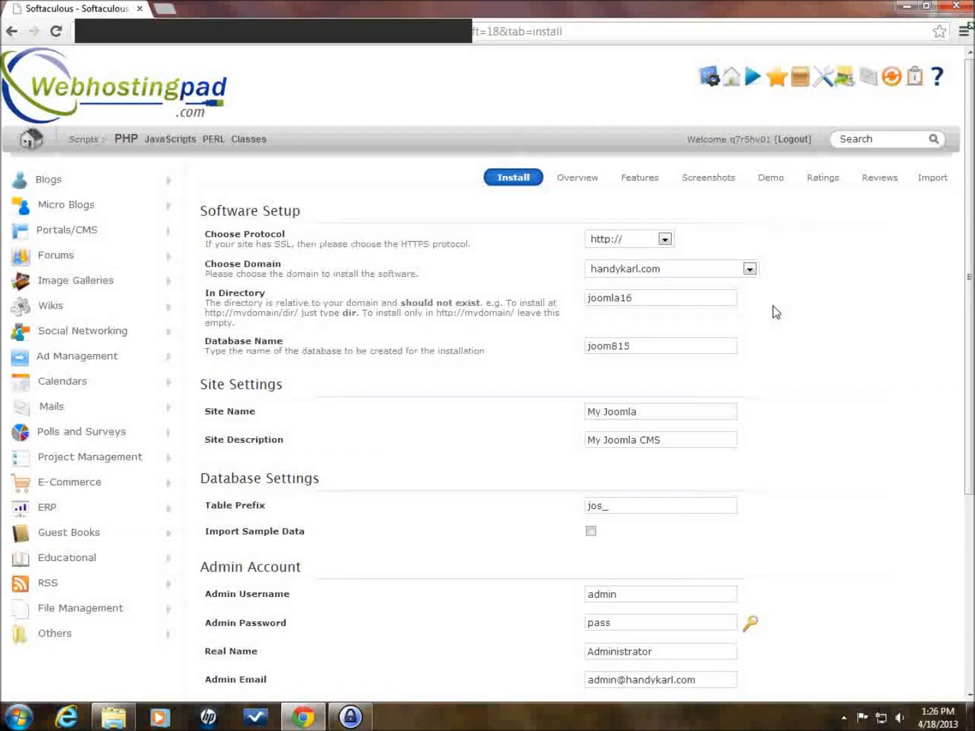
click(658, 306)
click(766, 312)
click(654, 350)
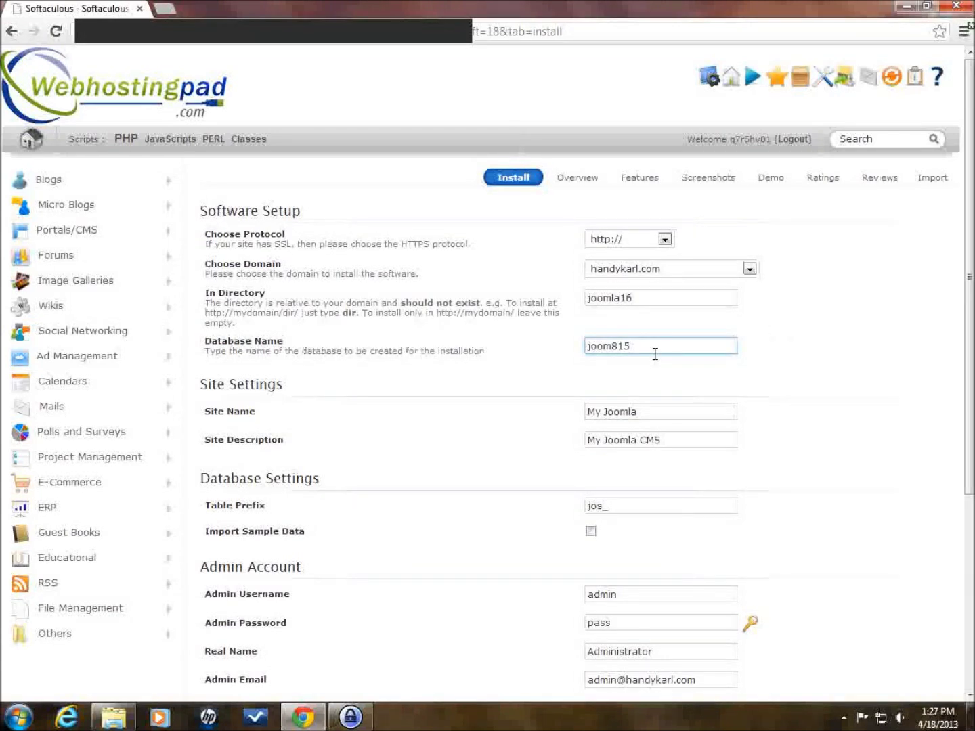
click(759, 342)
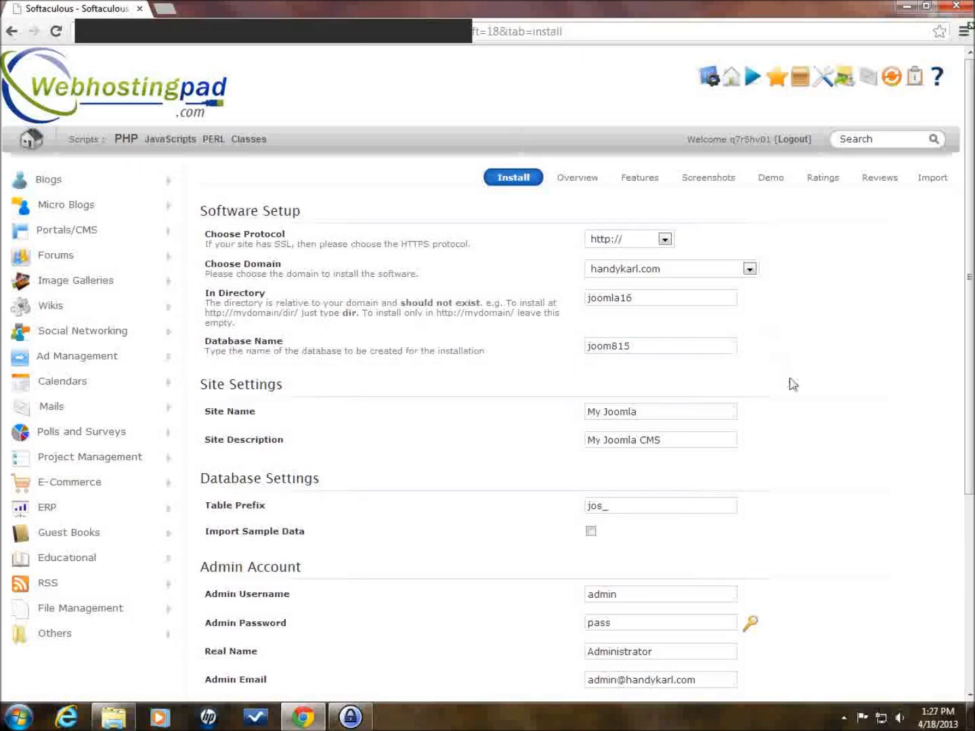
scroll(795, 389, down, 1)
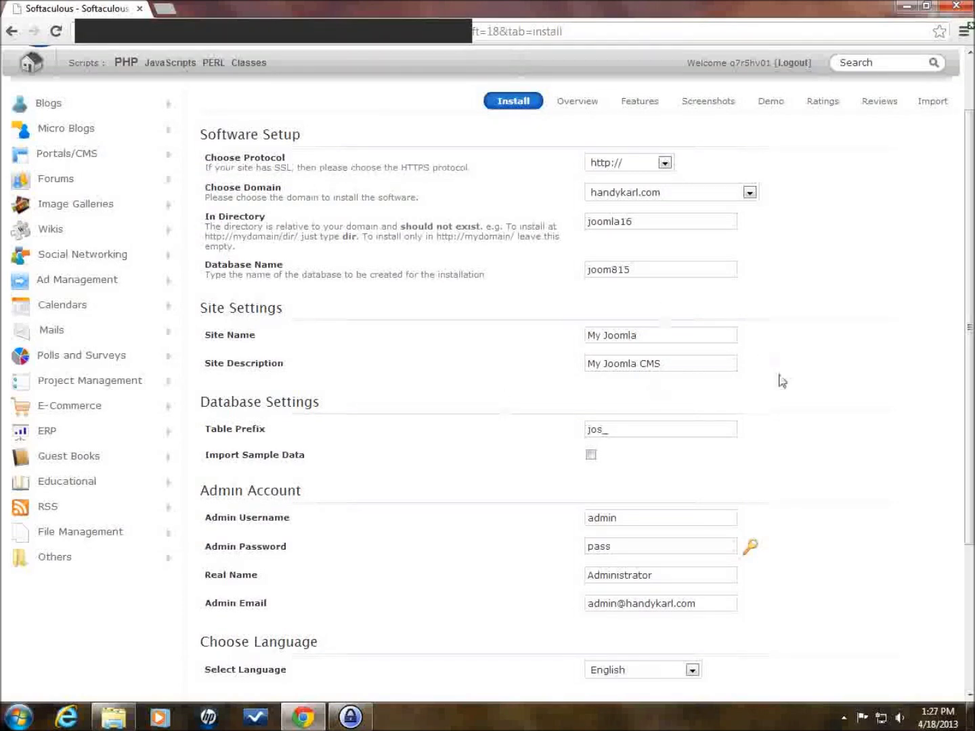
scroll(789, 403, down, 2)
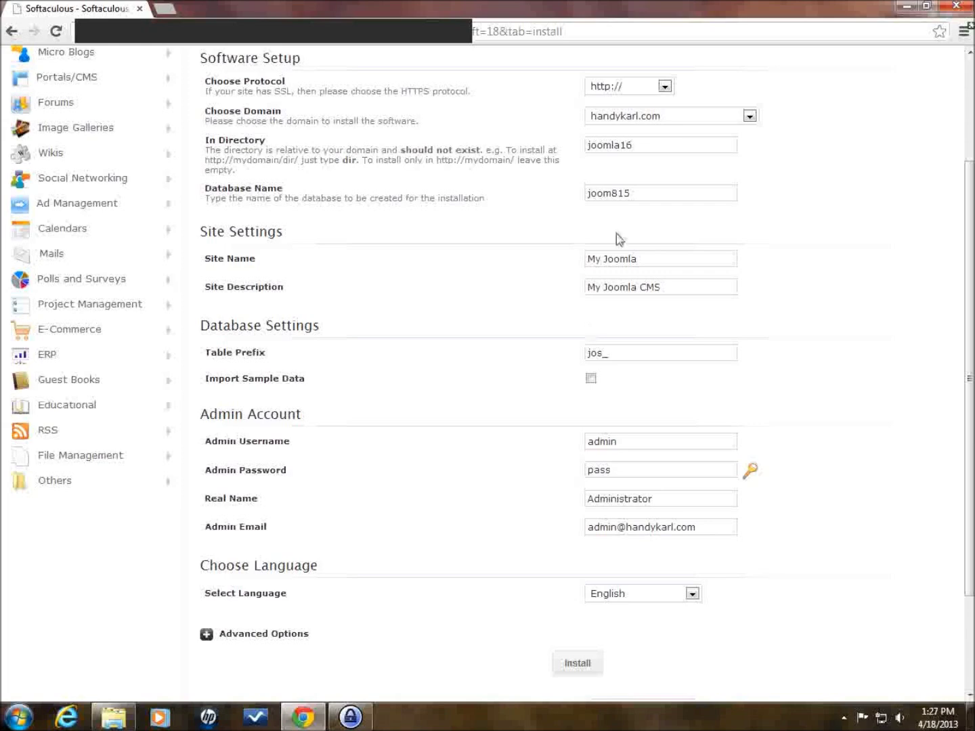
click(602, 351)
scroll(819, 406, down, 3)
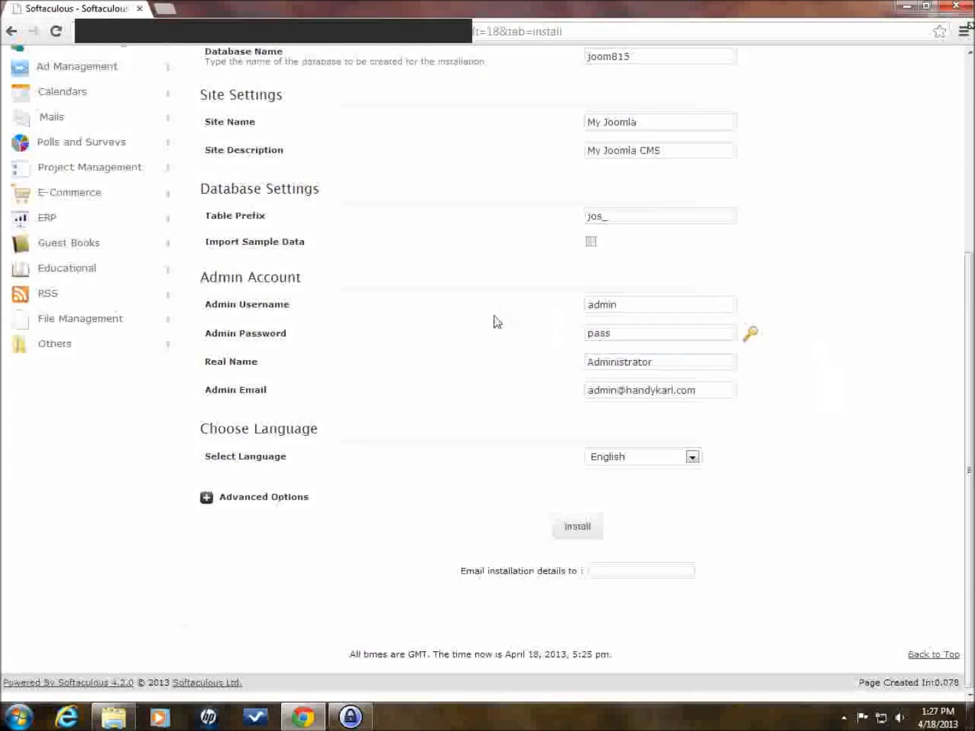
click(633, 311)
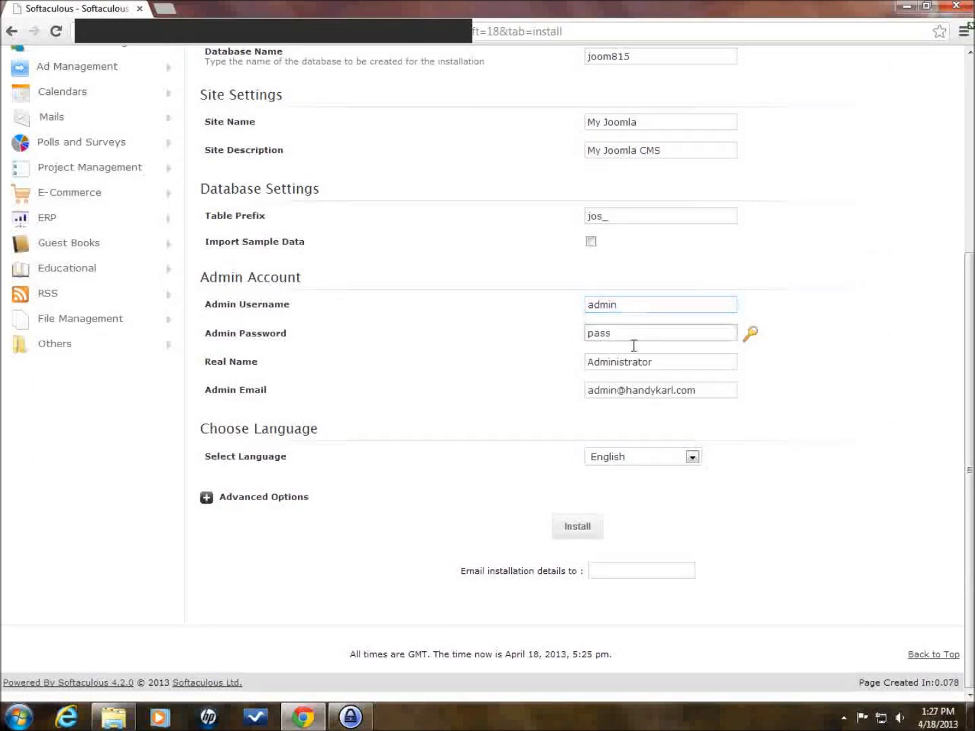
click(633, 339)
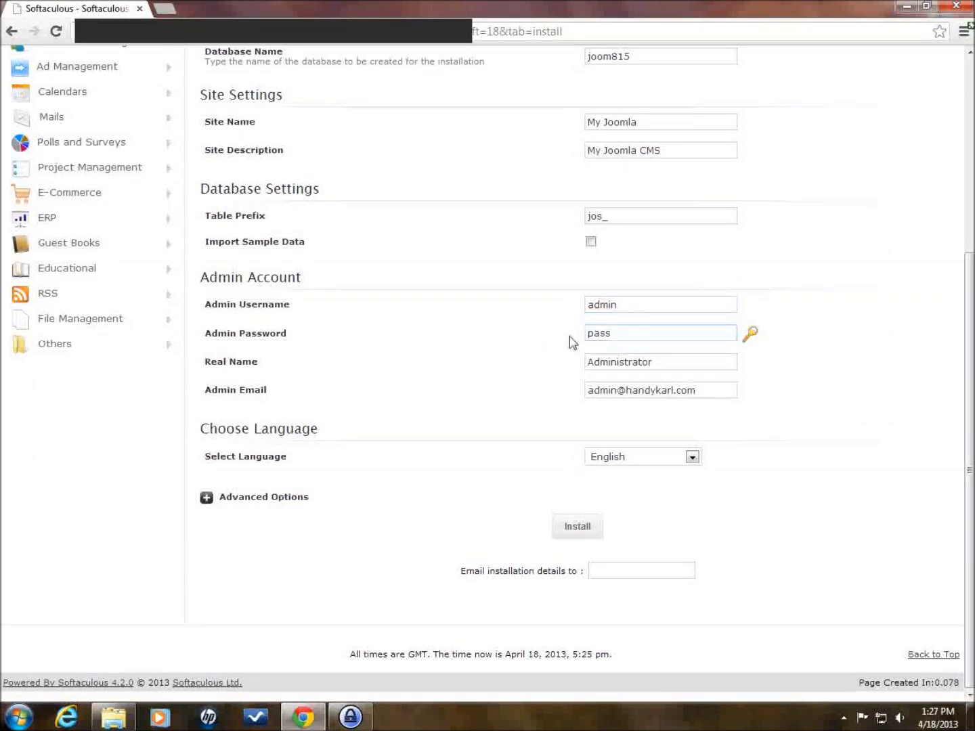
click(557, 320)
click(619, 307)
click(583, 309)
click(644, 313)
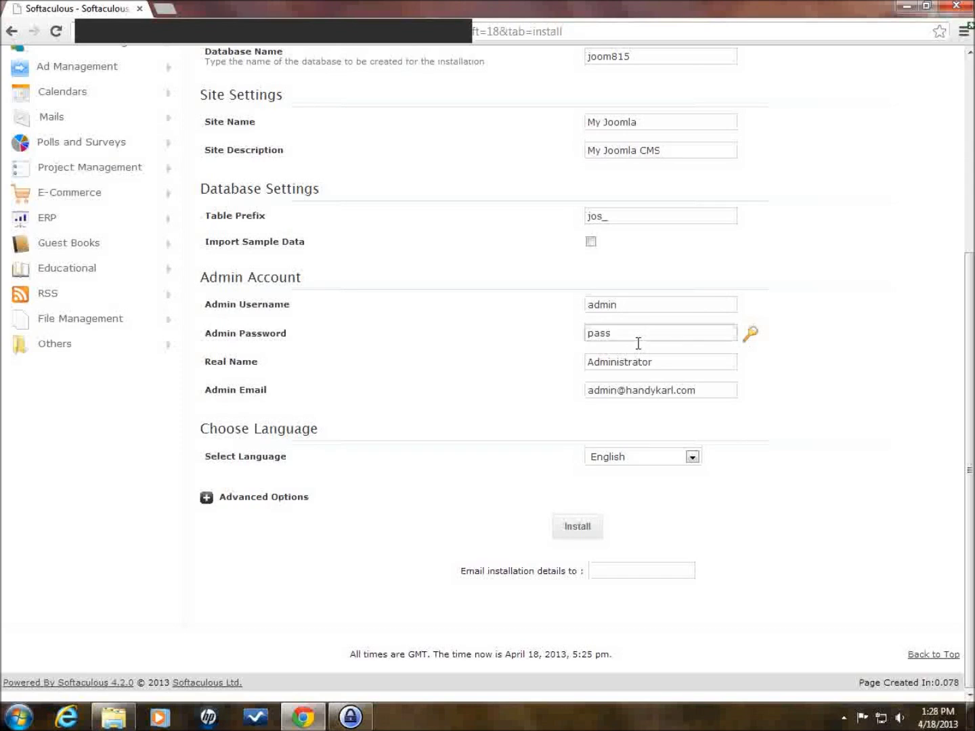
click(638, 343)
click(628, 308)
click(628, 309)
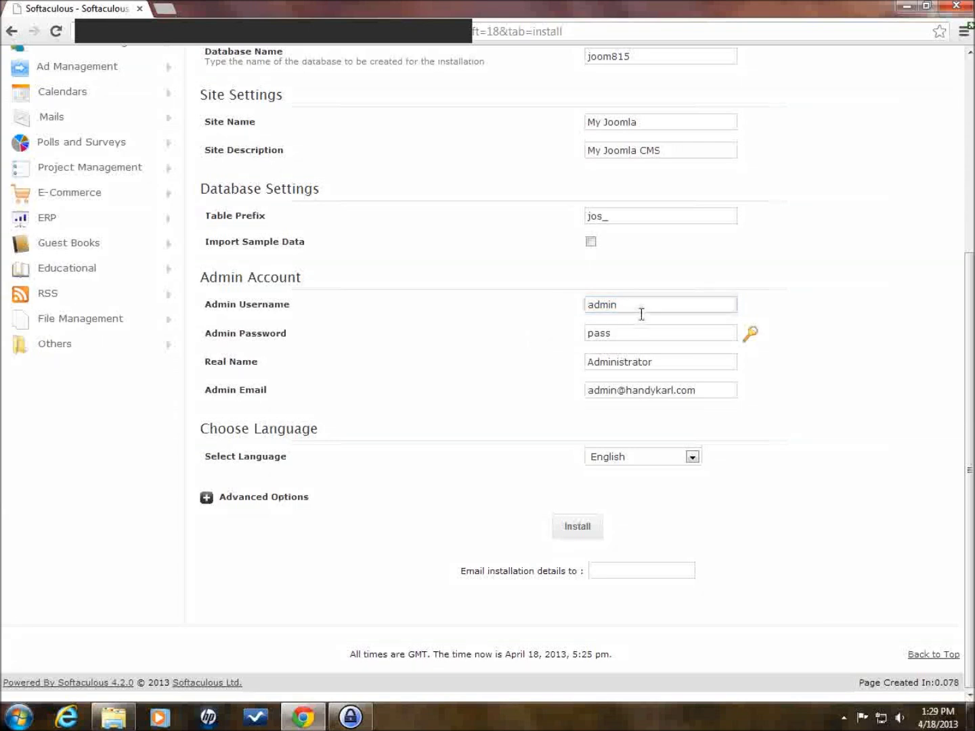
click(676, 338)
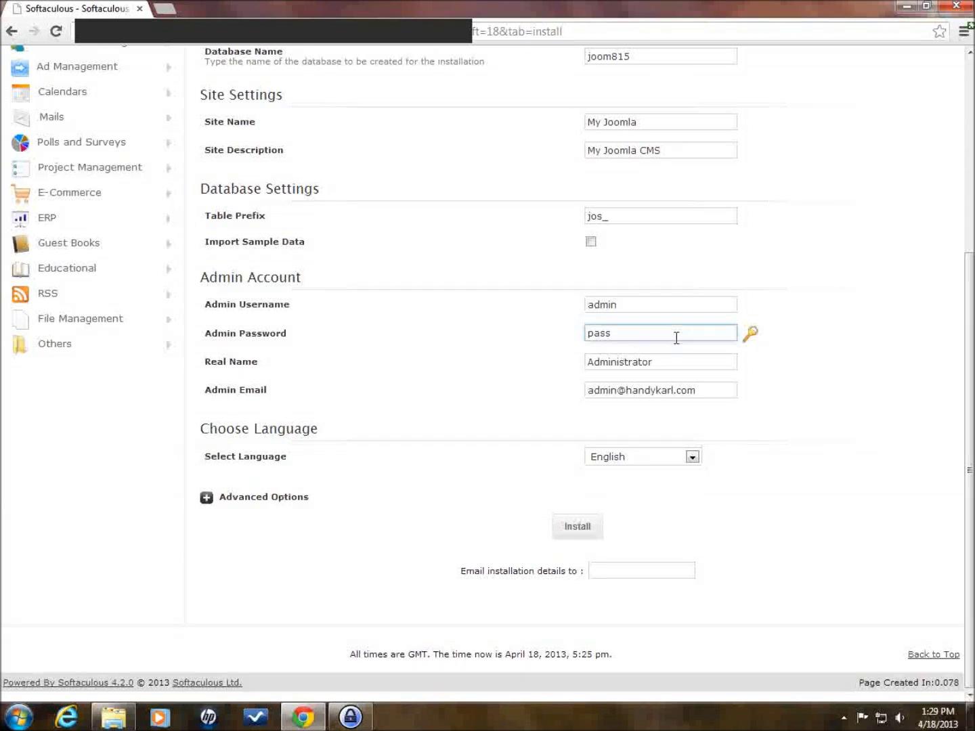
click(552, 332)
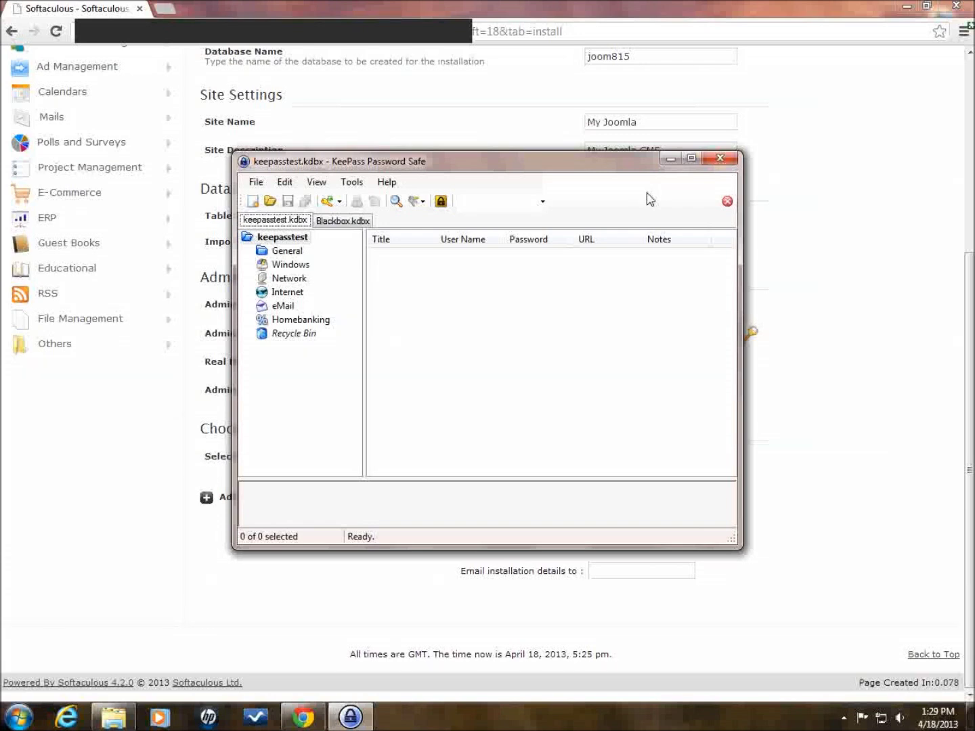
click(670, 159)
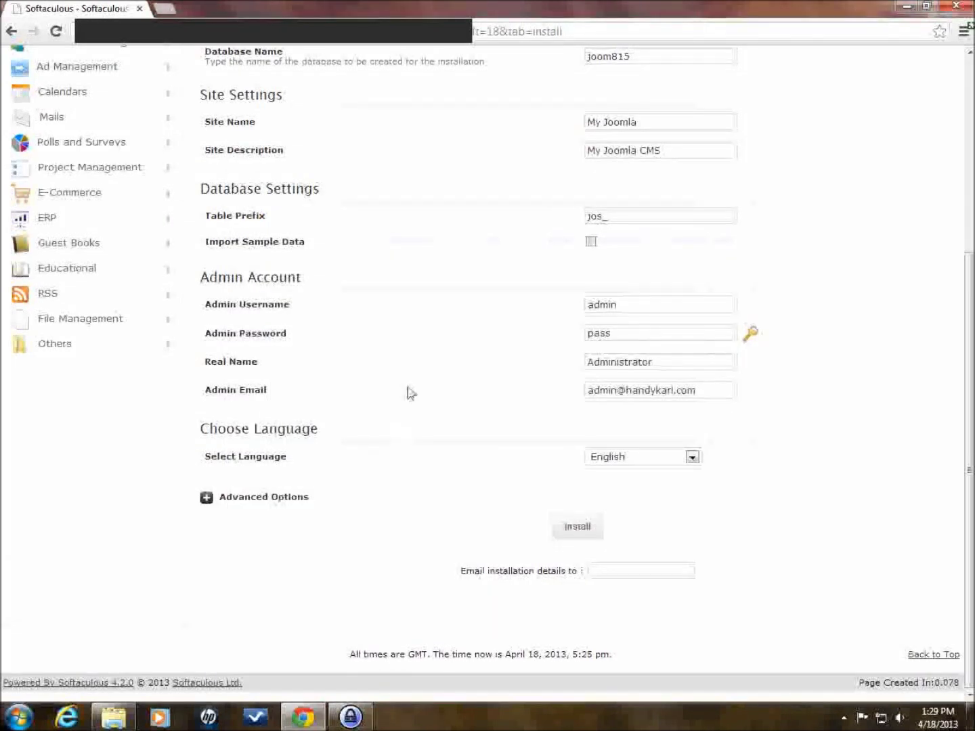
- Replace the admin e-mail with a new contact address and run the Joomla 2.5 installation
mouse_move(350, 716)
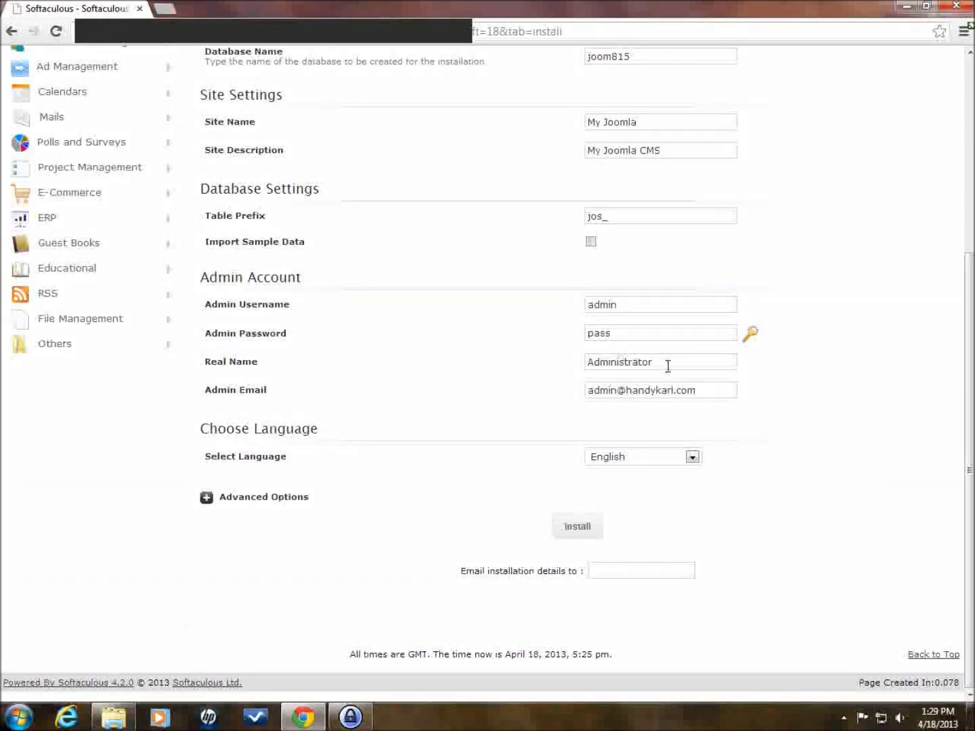
click(631, 336)
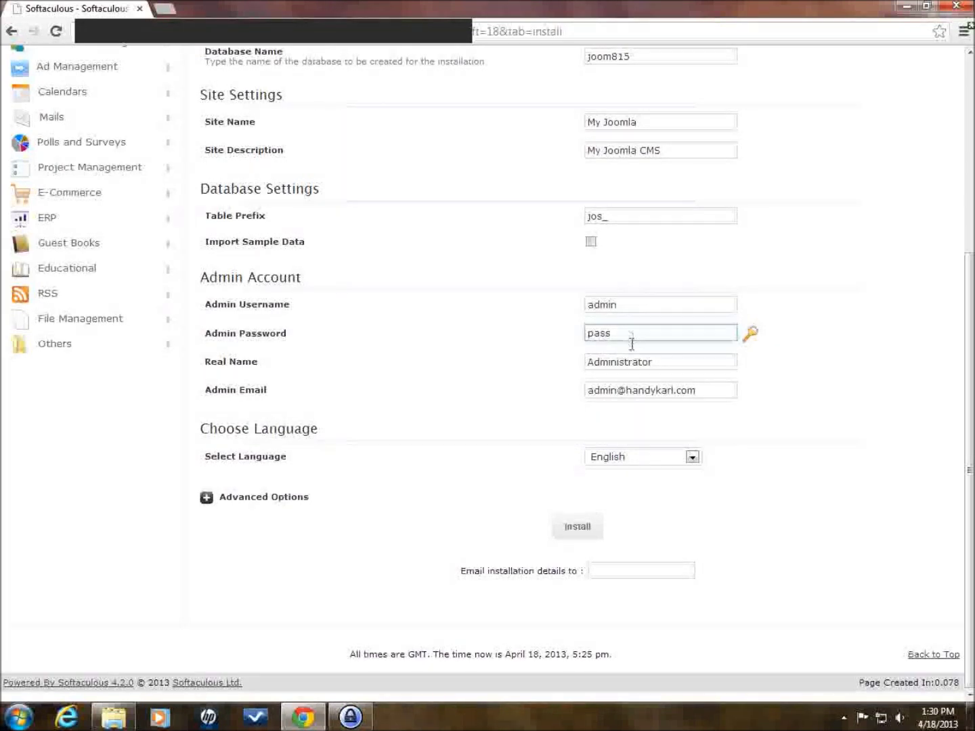
click(668, 367)
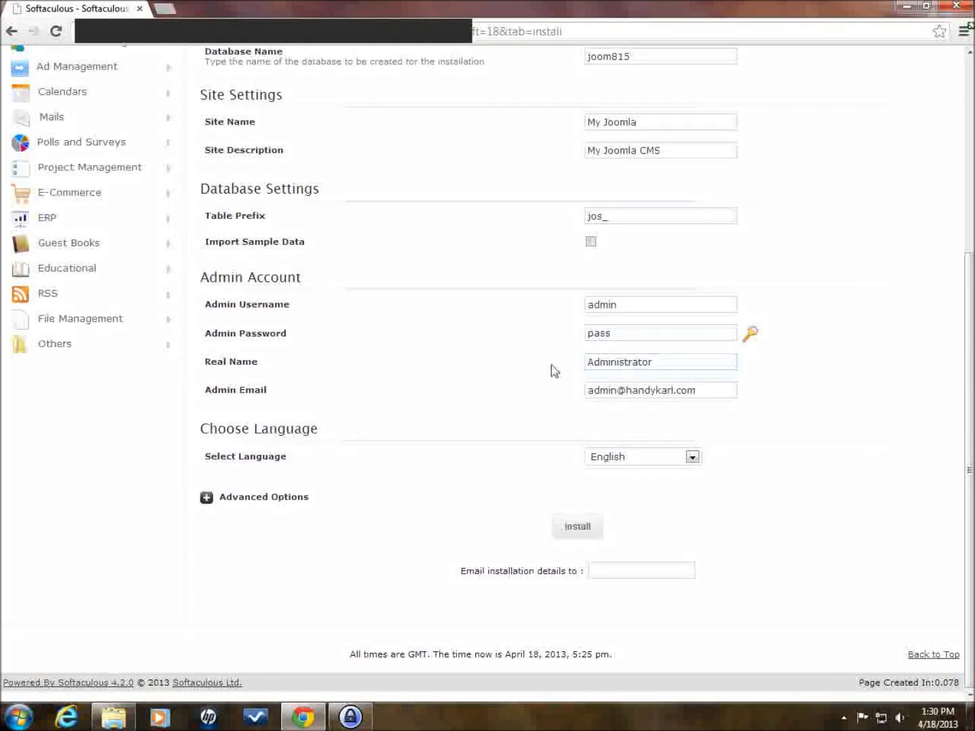
click(677, 390)
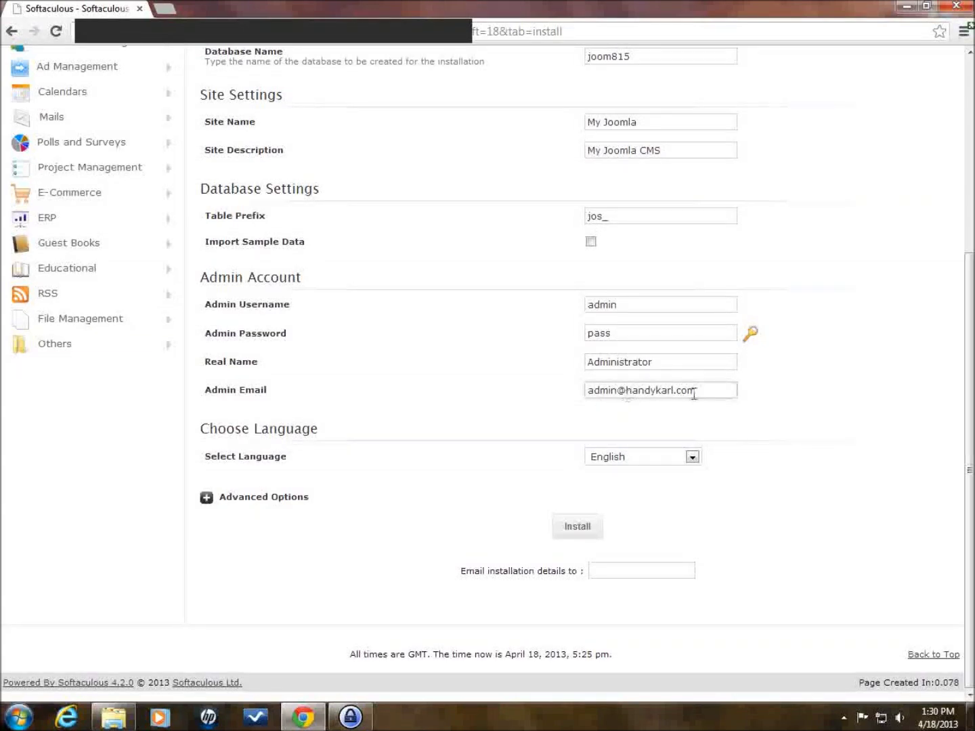
drag(704, 396, 570, 398)
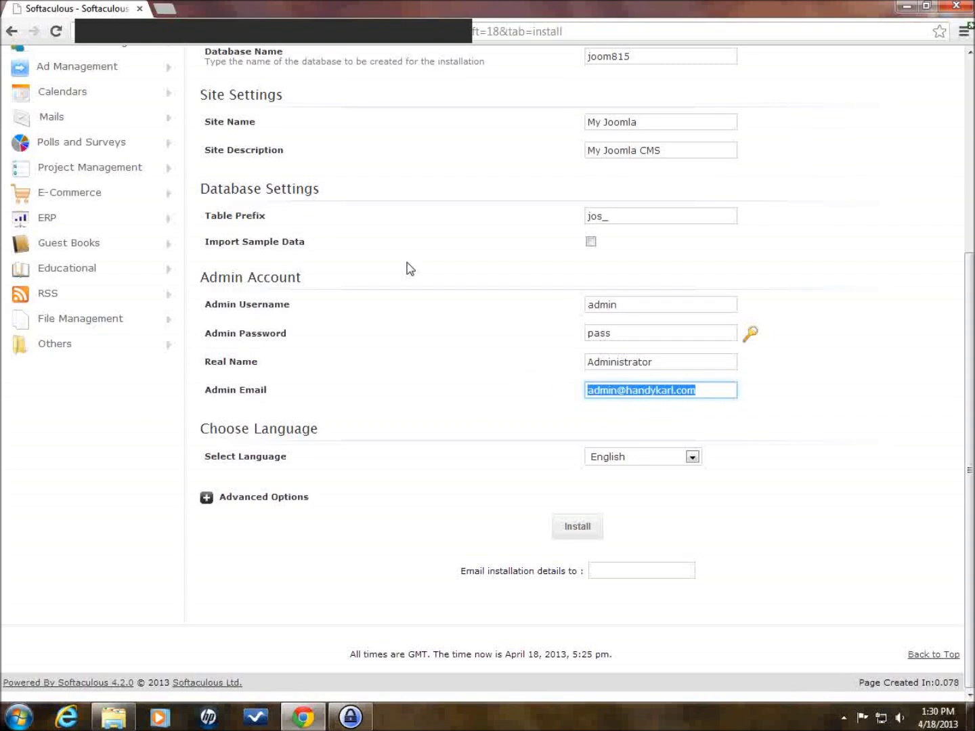
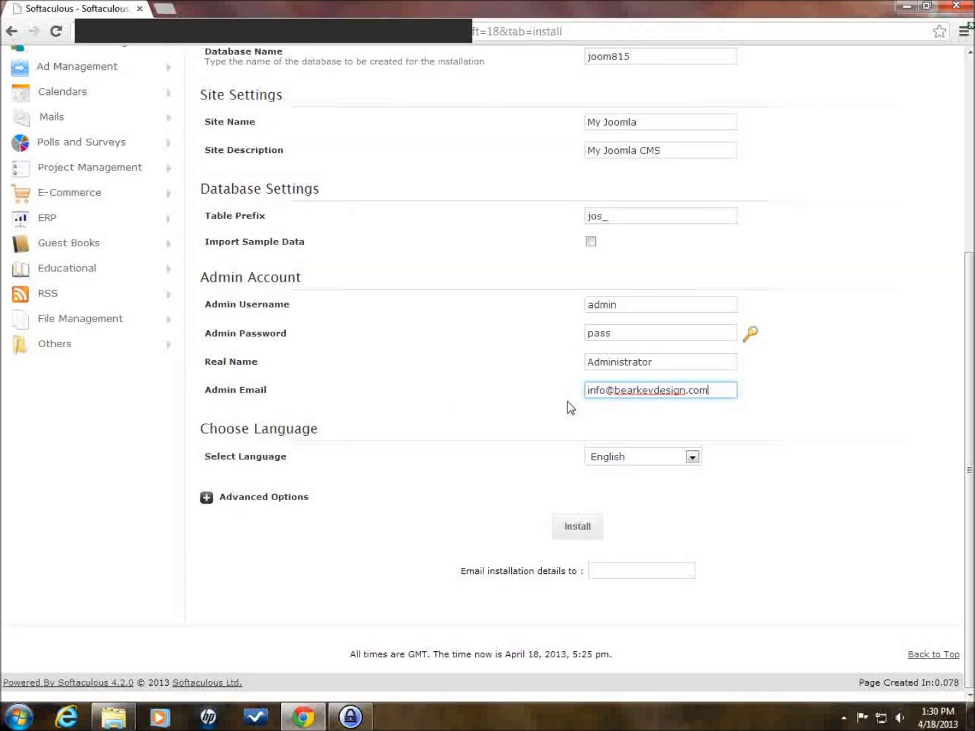
click(574, 529)
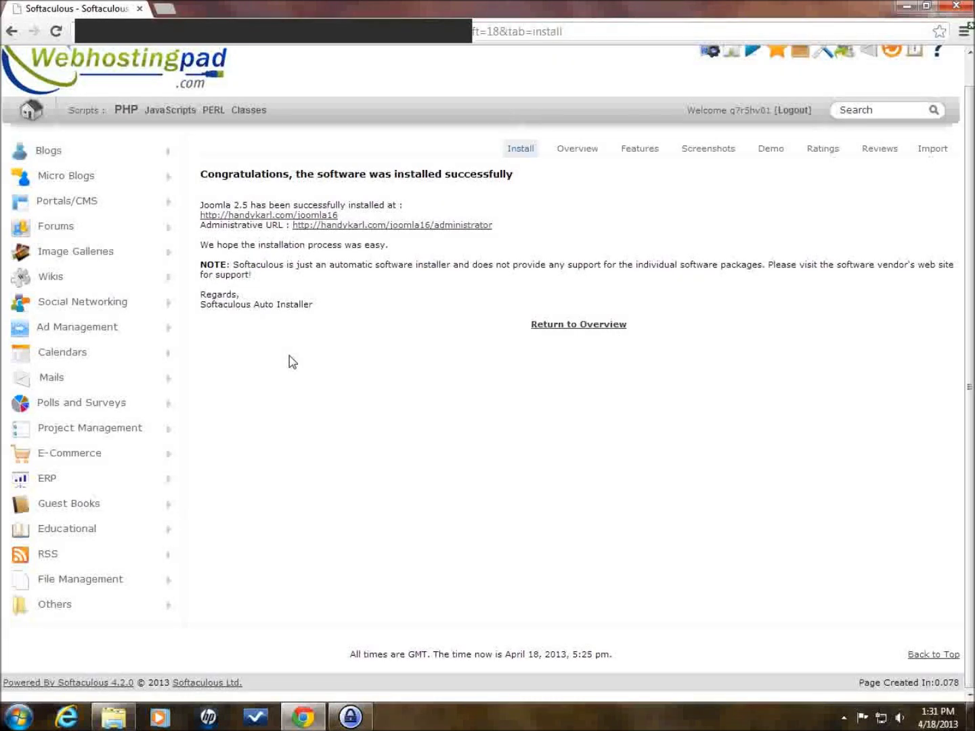
- Open the Administrative URL in a new tab, trimmed to load the joomla16 front-end home page
right_click(400, 227)
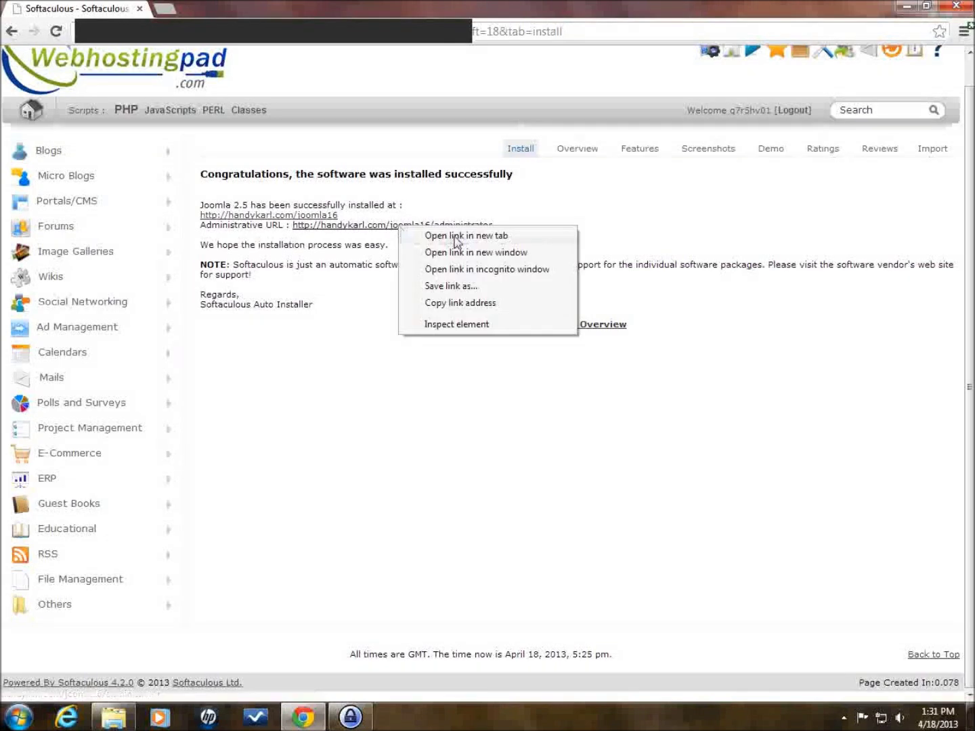
click(458, 237)
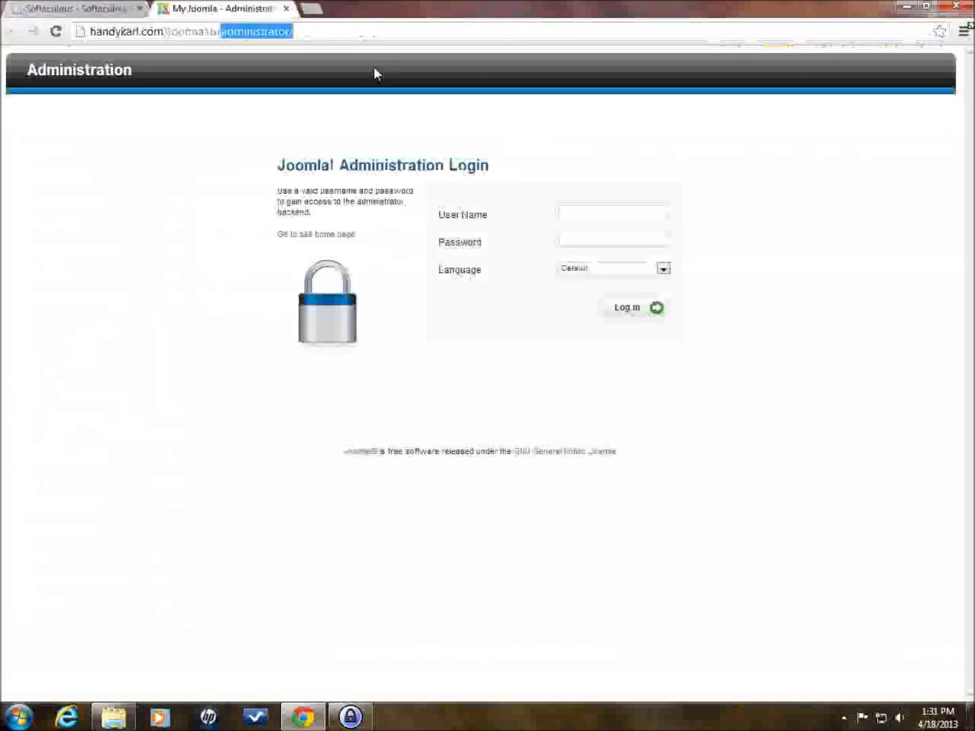
key(BackSpace)
key(Return)
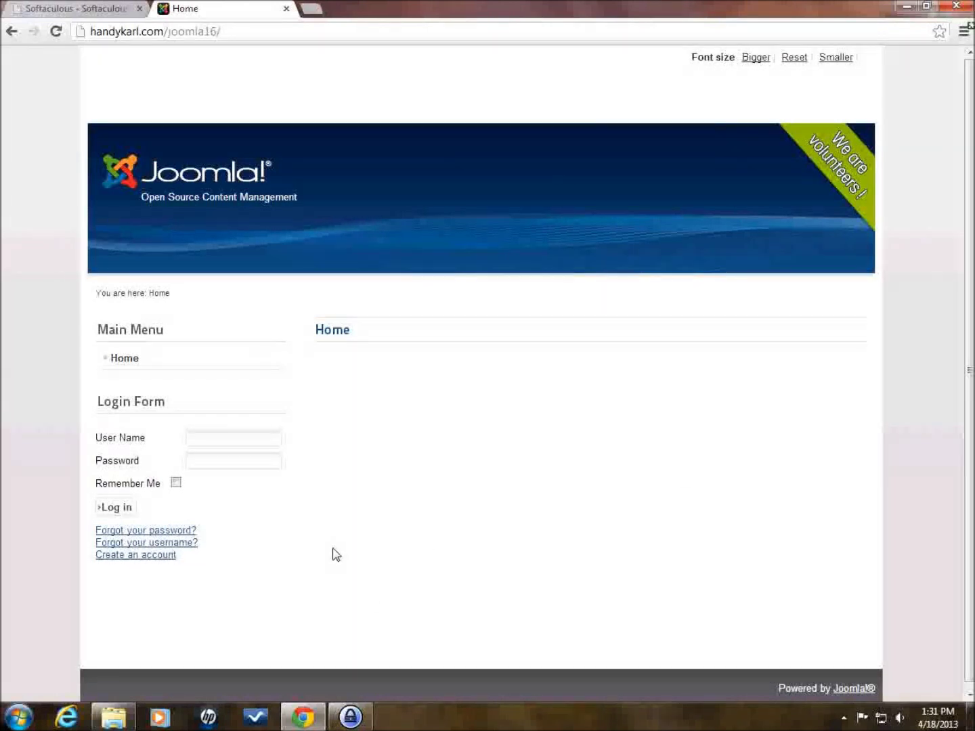
scroll(424, 493, down, 1)
scroll(423, 494, up, 1)
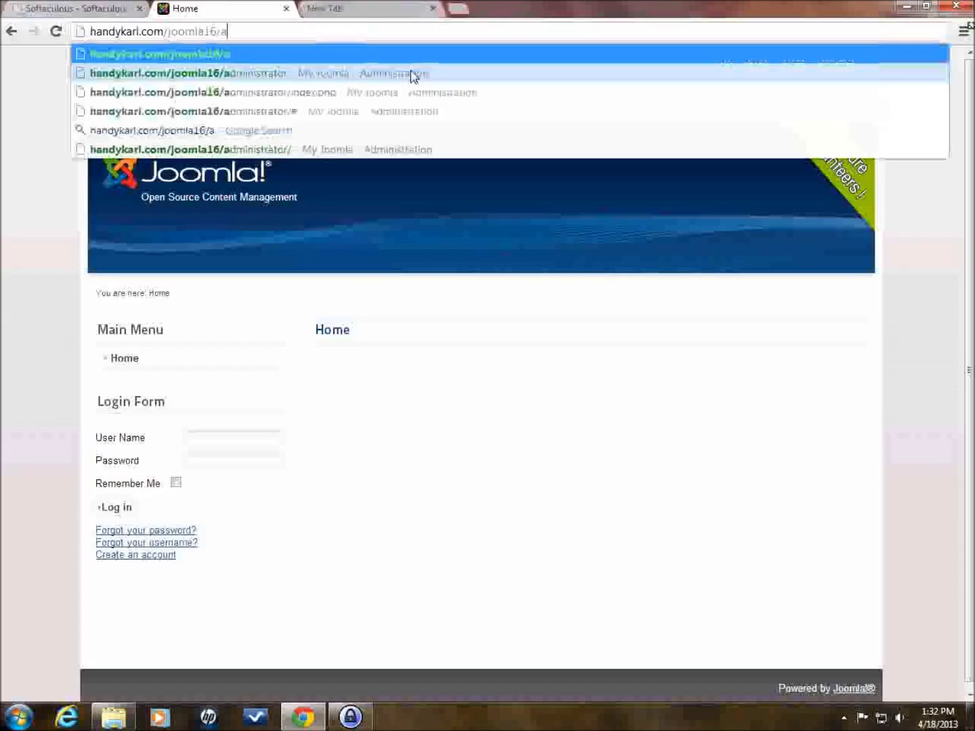
- Sign in at the joomla16 administrator page with user admin and its password
click(412, 74)
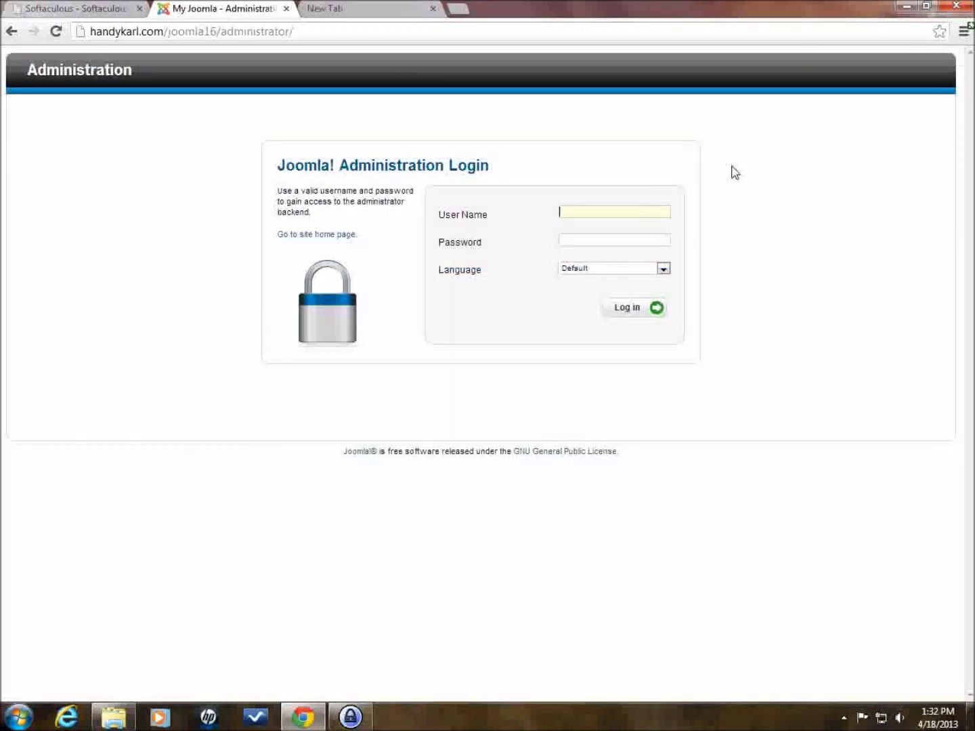
text(admin)
key(Tab)
click(630, 310)
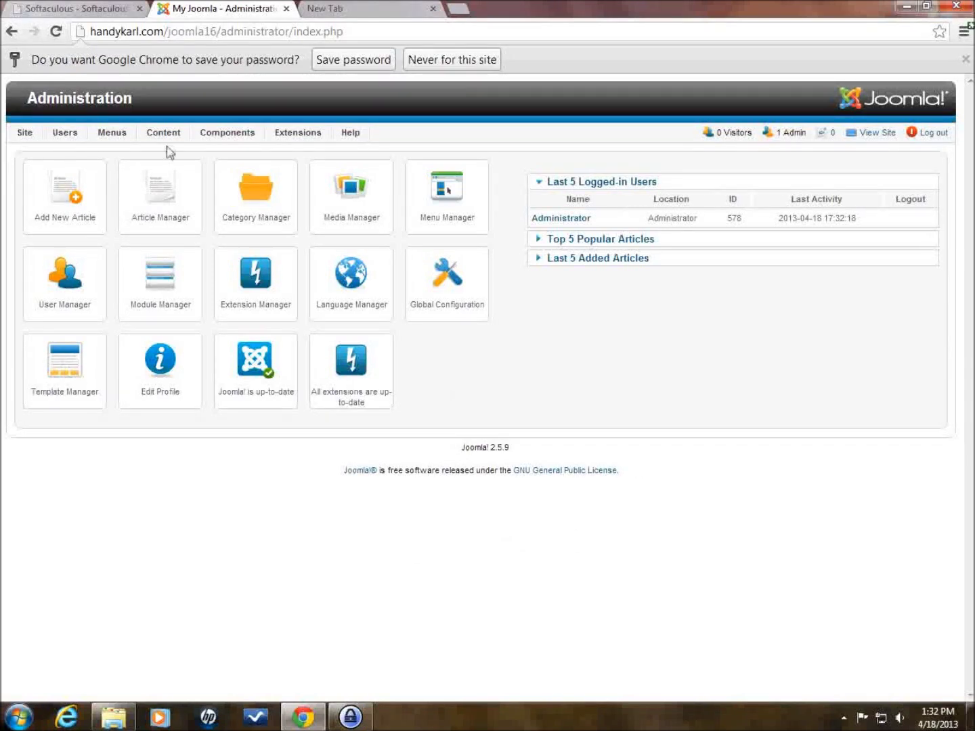
mouse_move(162, 132)
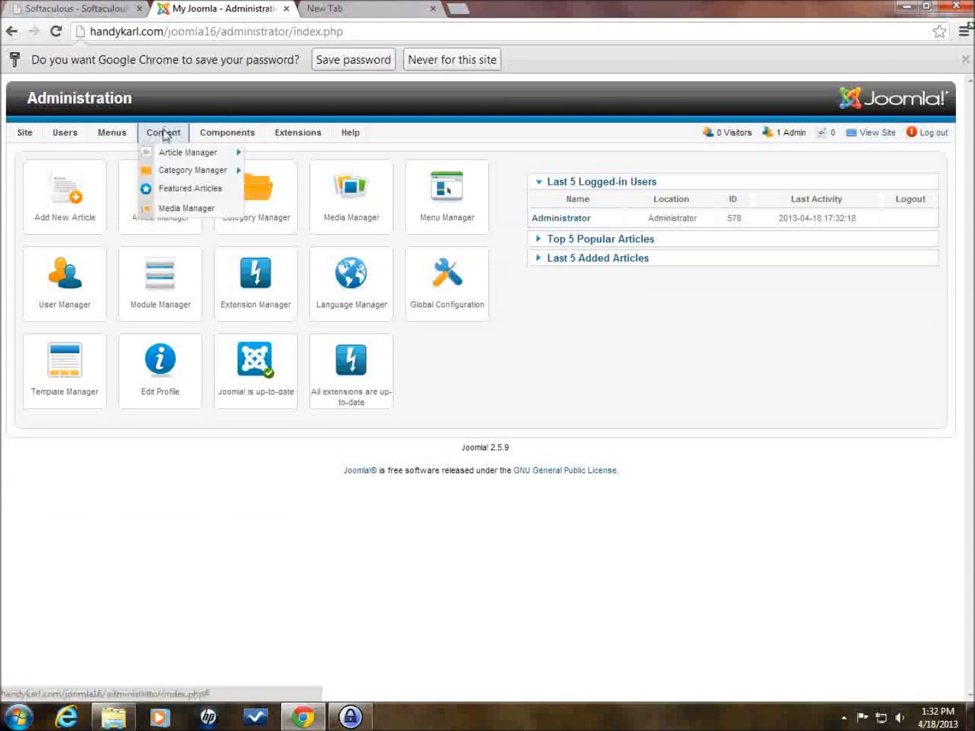
mouse_move(98, 139)
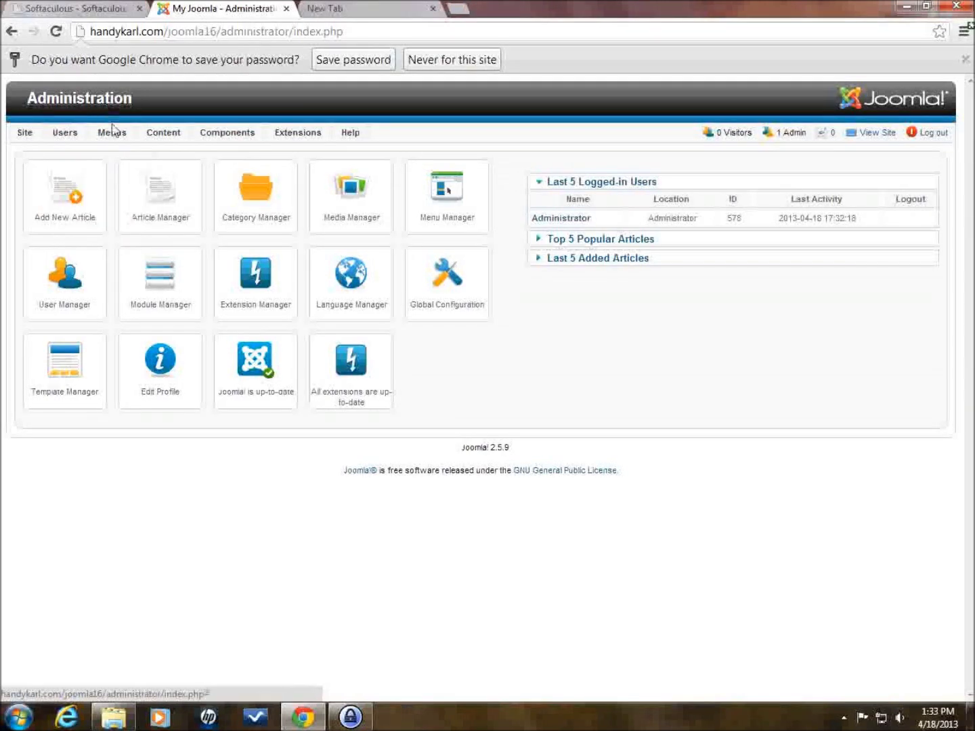
mouse_move(114, 132)
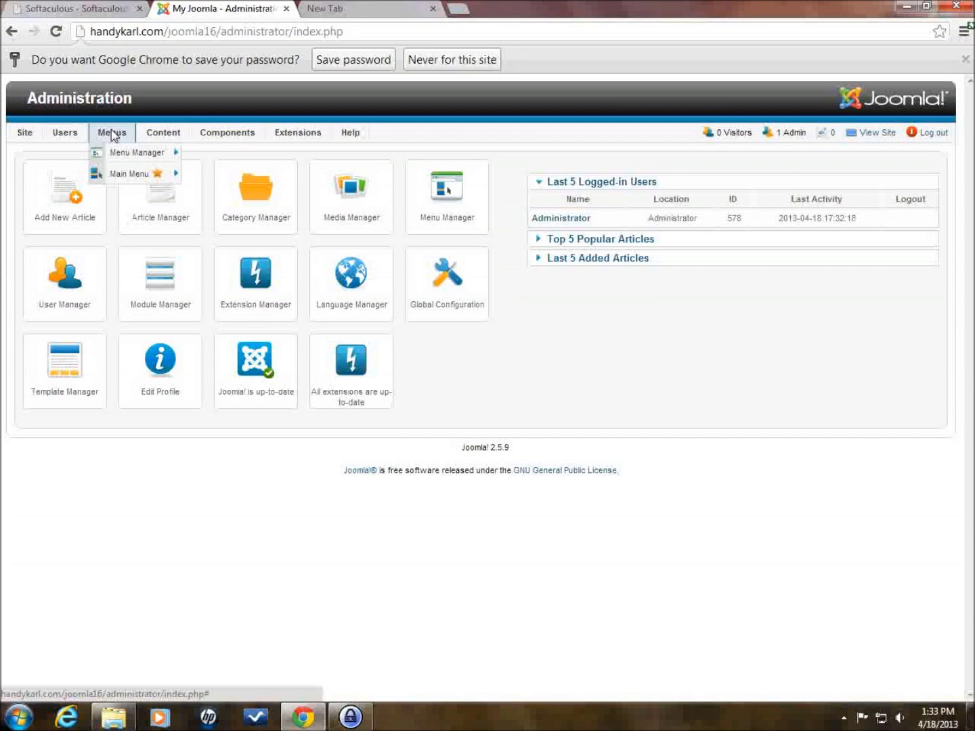
mouse_move(161, 139)
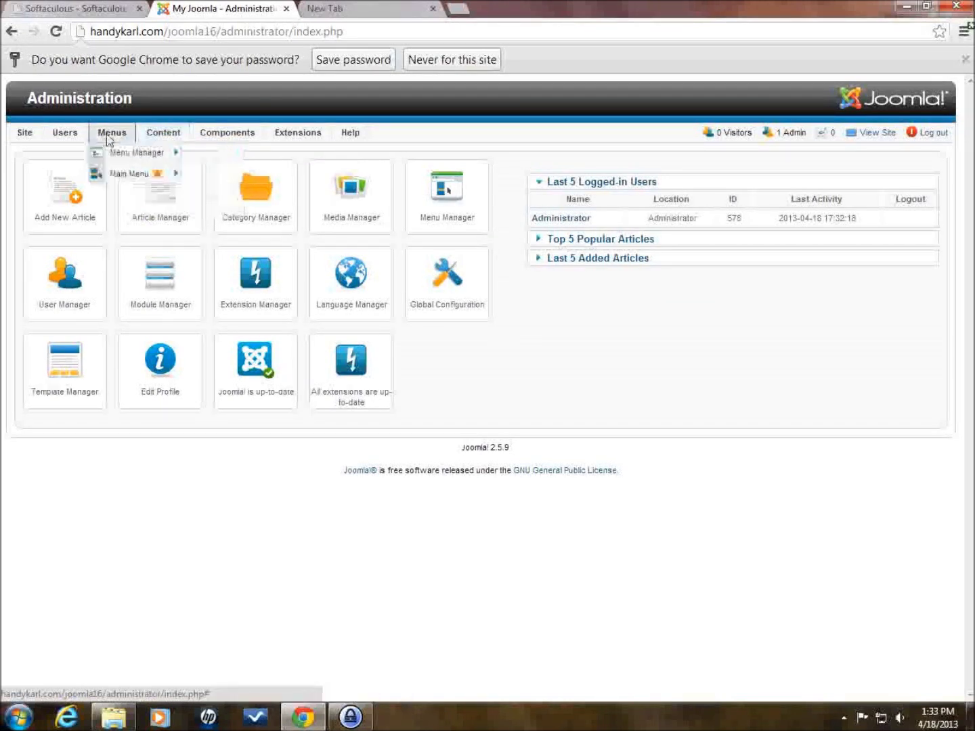
mouse_move(213, 133)
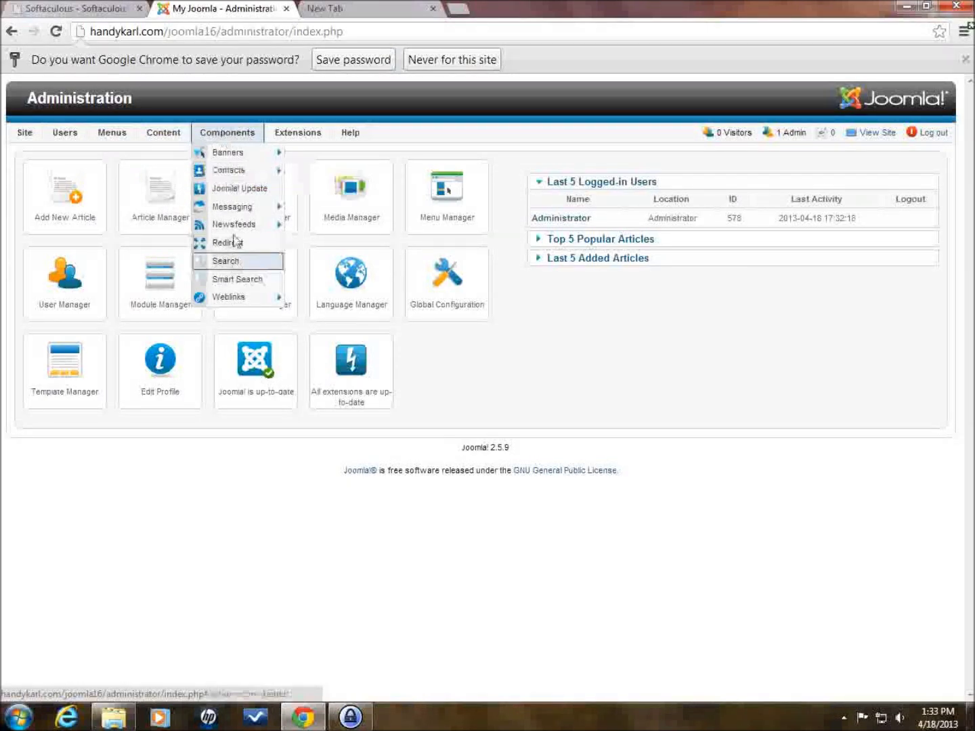
mouse_move(302, 135)
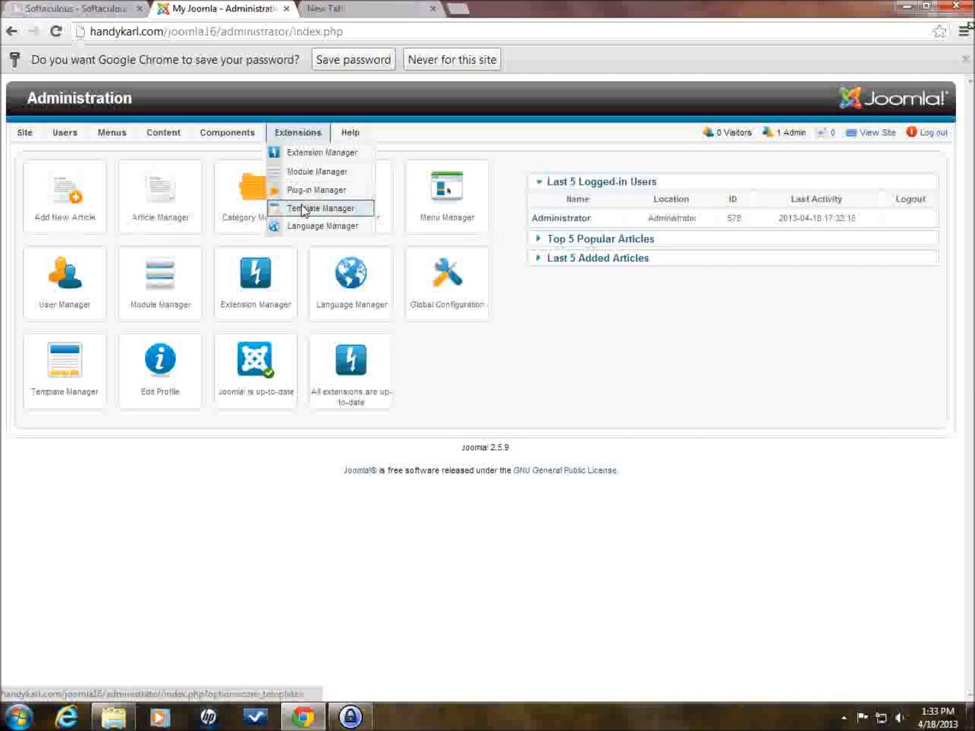
- Open Joomla's Template Manager: Styles list, then return to the Softaculous confirmation tab
click(302, 208)
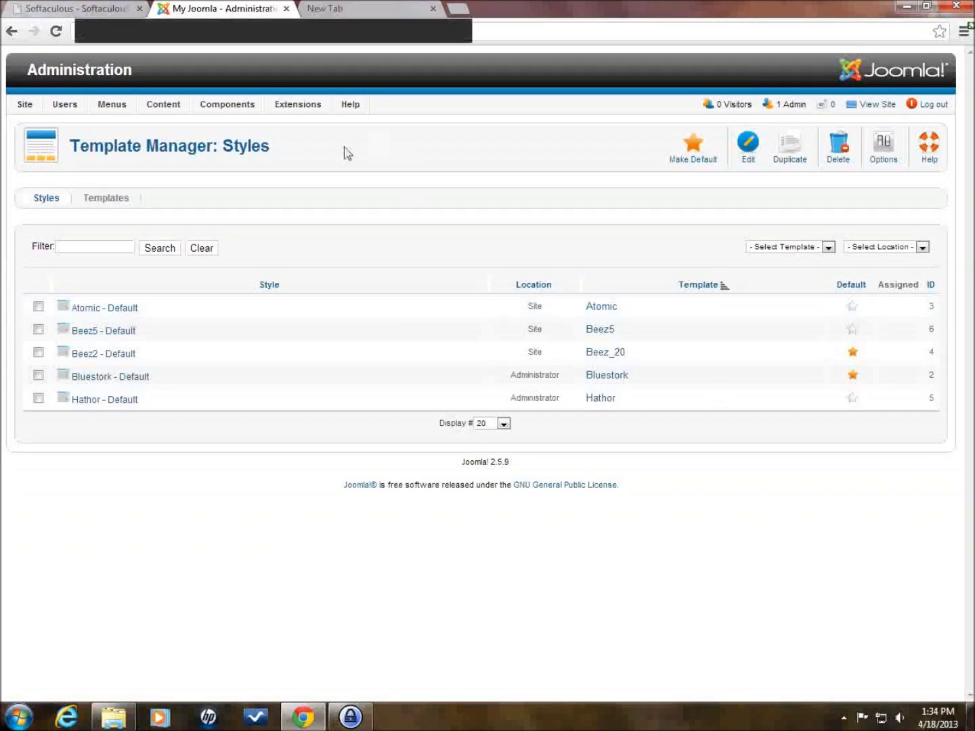
click(79, 12)
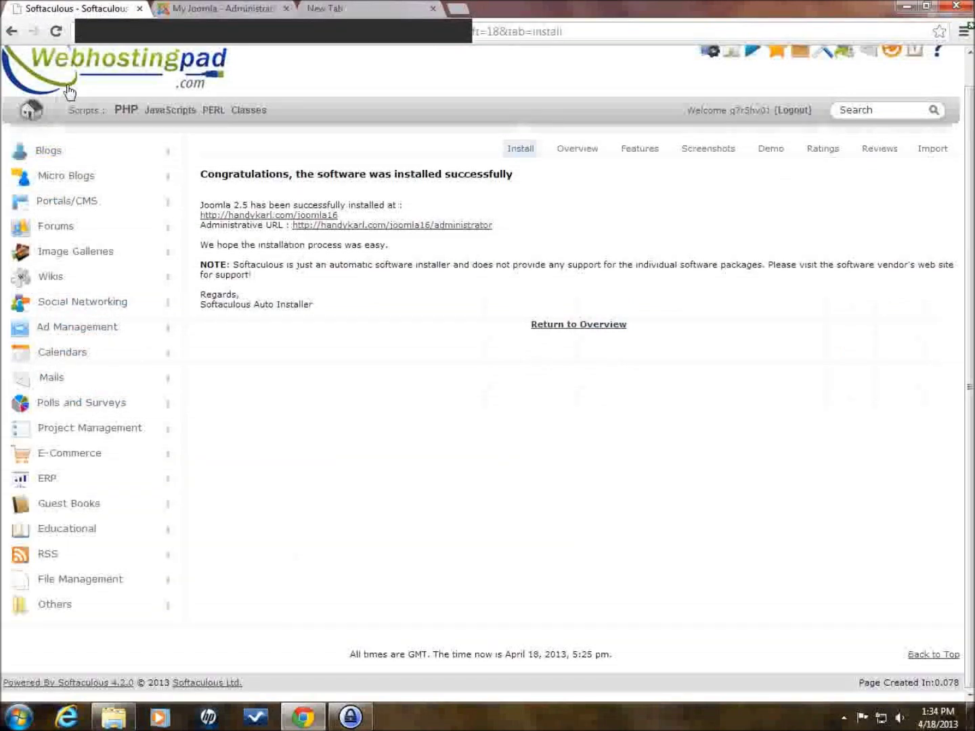
- Go back twice to the cPanel home page and scroll through its tool sections
click(10, 32)
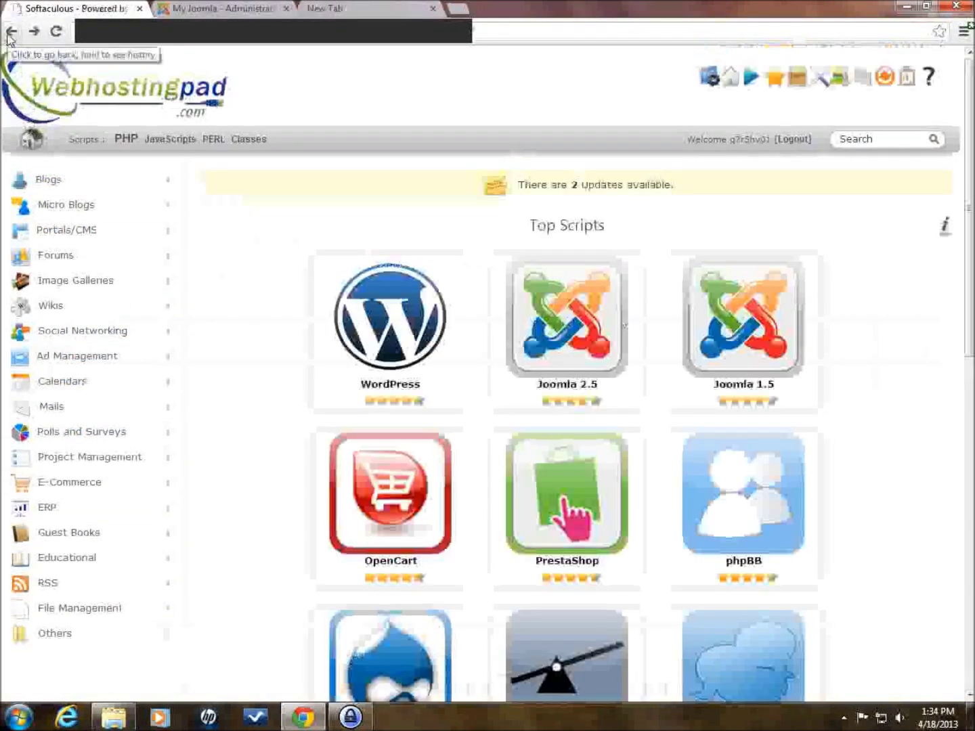
click(11, 31)
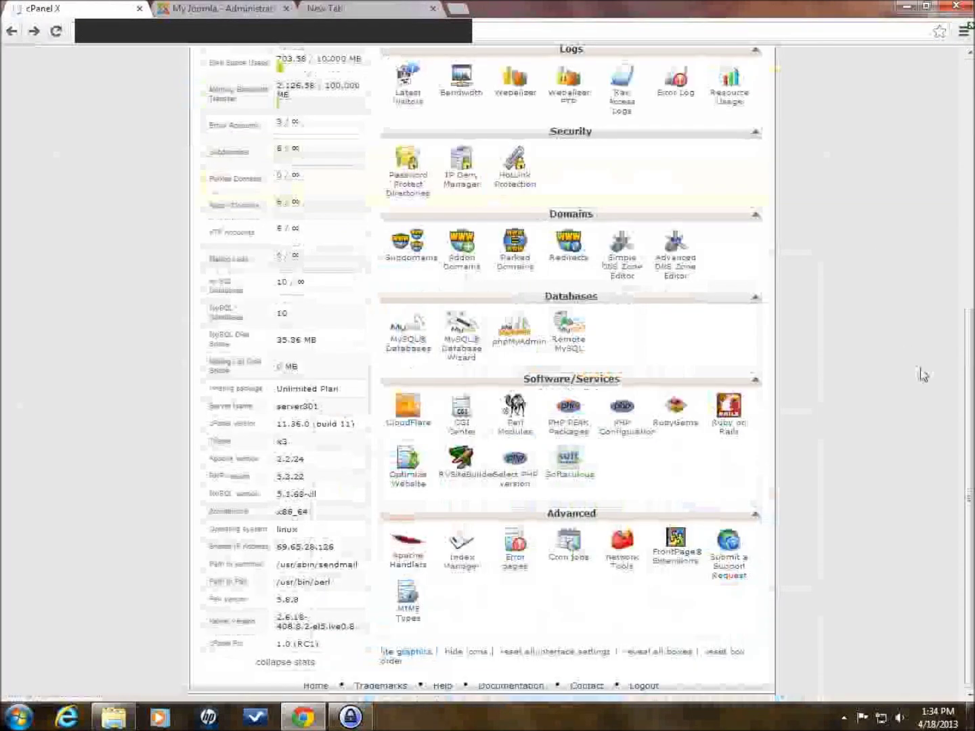
drag(968, 423, 971, 126)
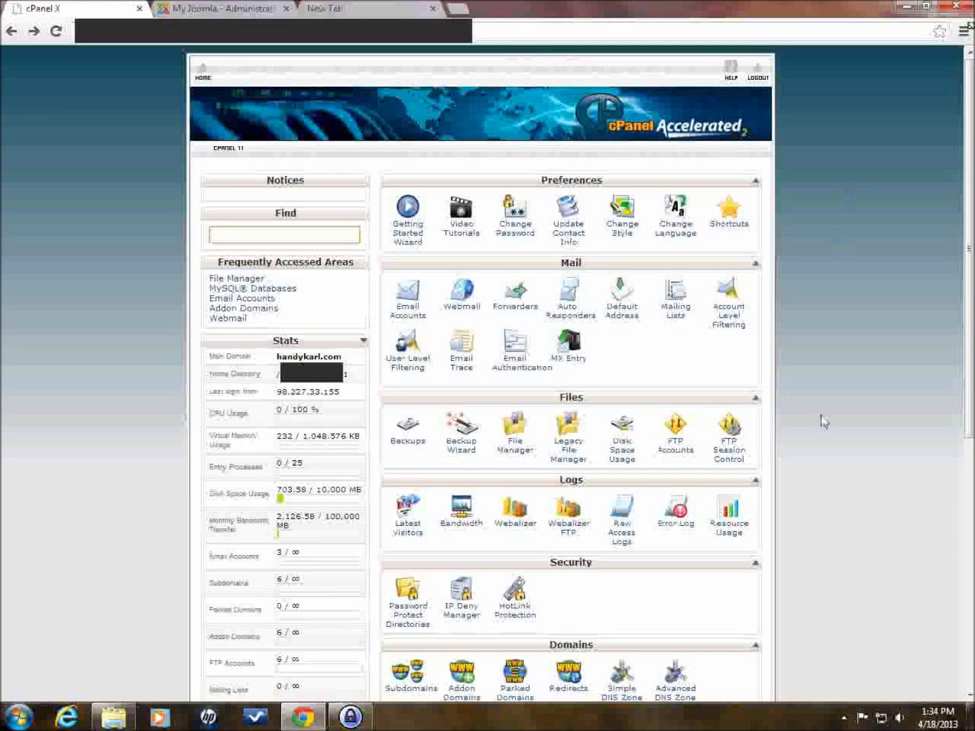
scroll(854, 426, down, 3)
scroll(856, 431, down, 2)
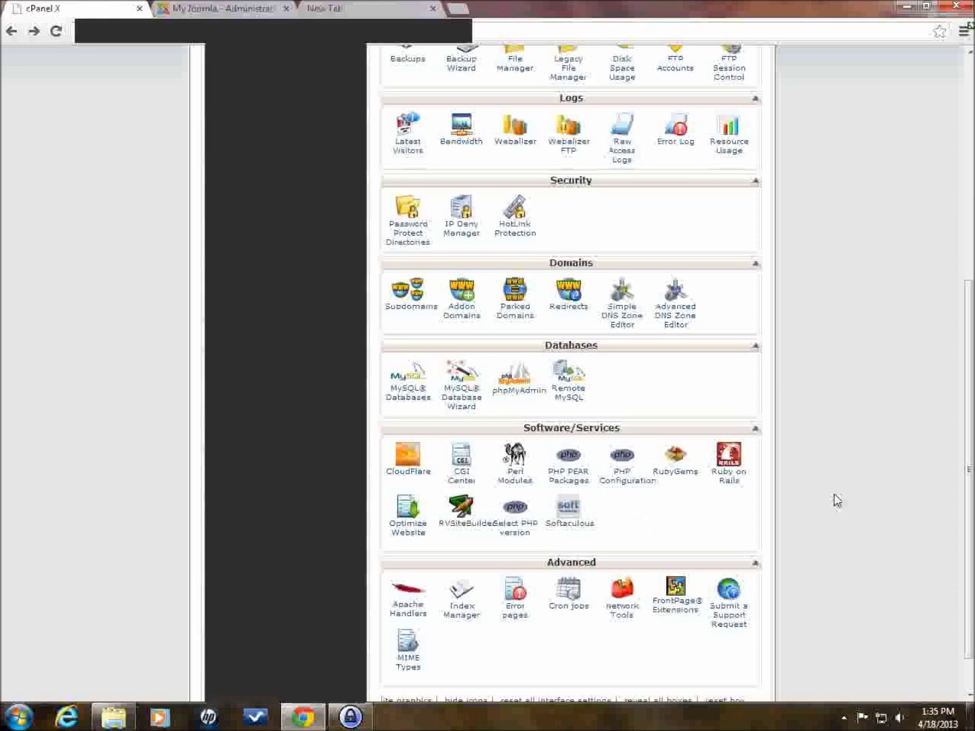
scroll(837, 501, up, 6)
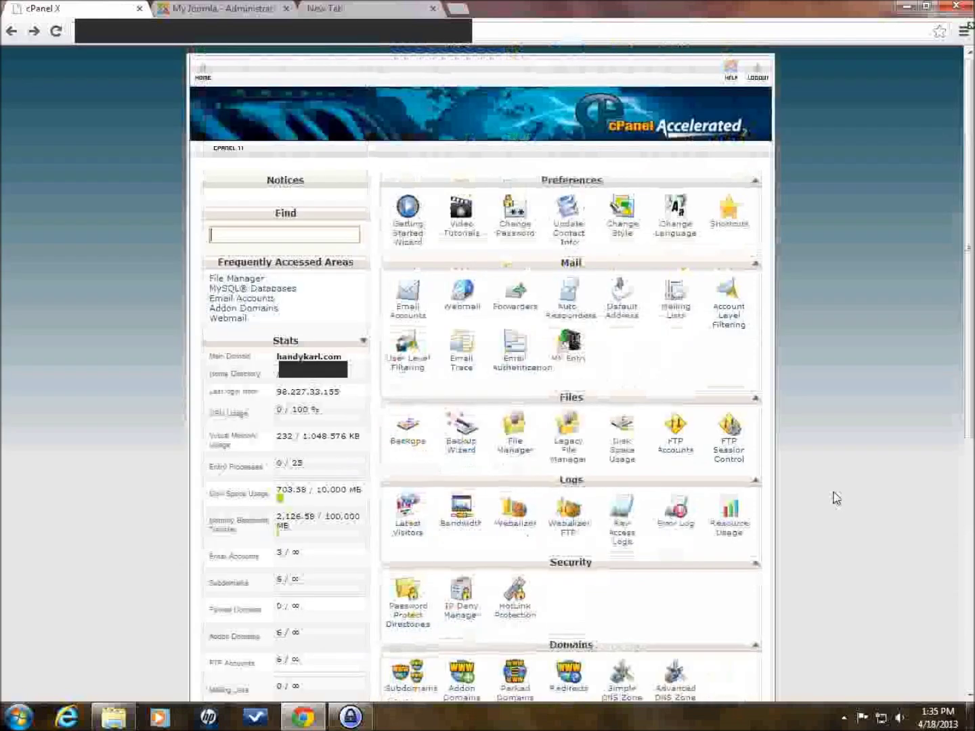